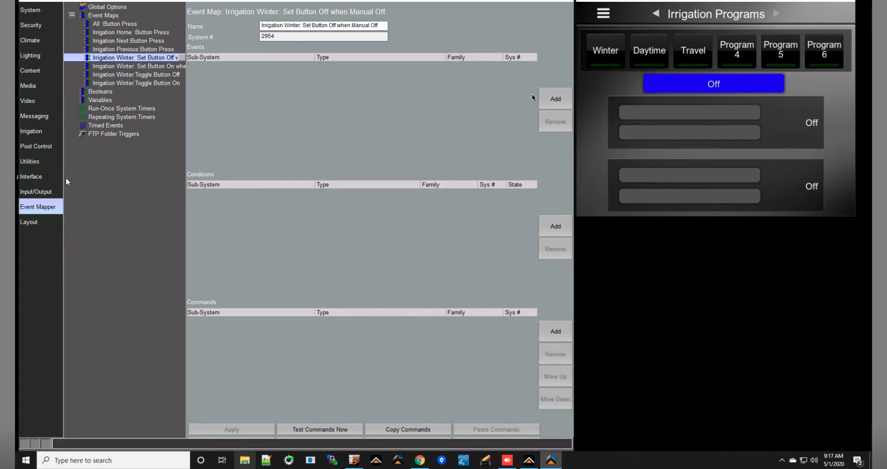
- Add a Rain Machine Program1InputStatus input event with State Change On->Off to the "Irrigation Winter: Set Button Off when Manual Off" event map
{"action": "left_click", "coordinate": [554, 103]}
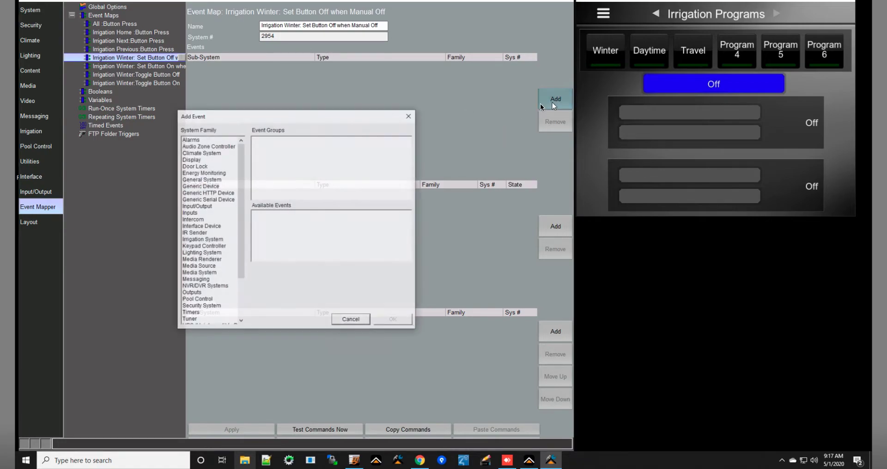
{"action": "left_click", "coordinate": [190, 213]}
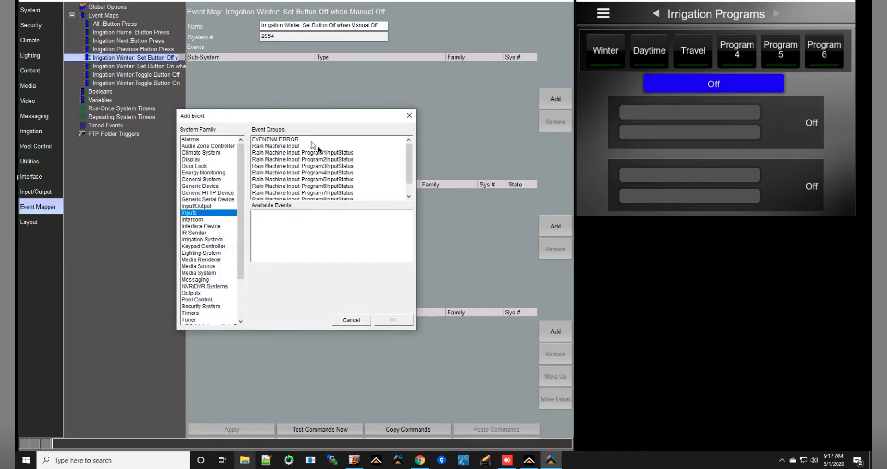
{"action": "left_click", "coordinate": [326, 153]}
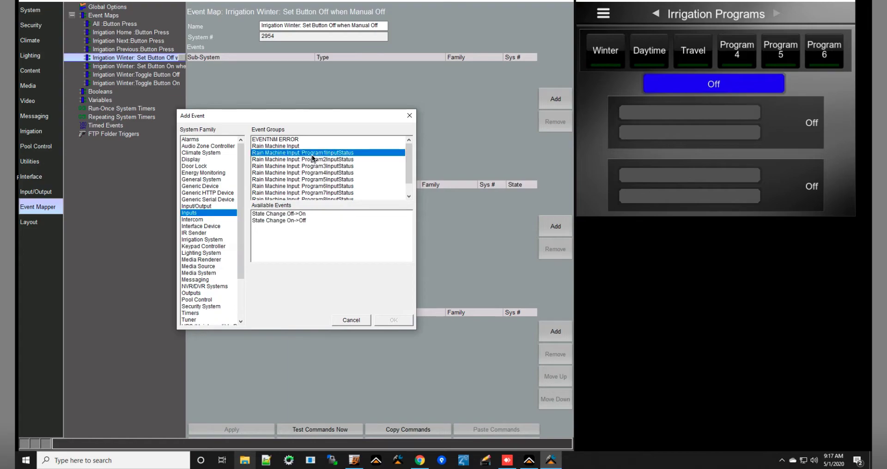
{"action": "left_click", "coordinate": [282, 221]}
{"action": "left_click", "coordinate": [394, 321]}
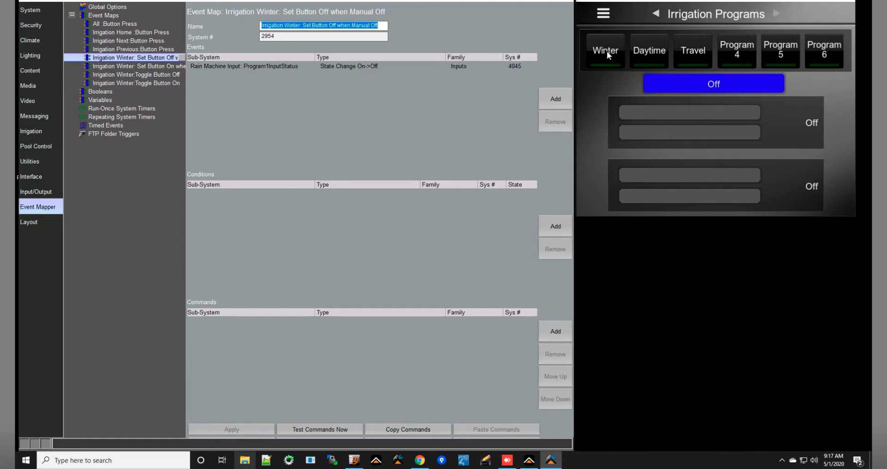
- Add an Interface Device condition requiring the Irrigation Programs Multi Winter toggle's "Button is On" state to be TRUE
{"action": "left_click", "coordinate": [556, 226]}
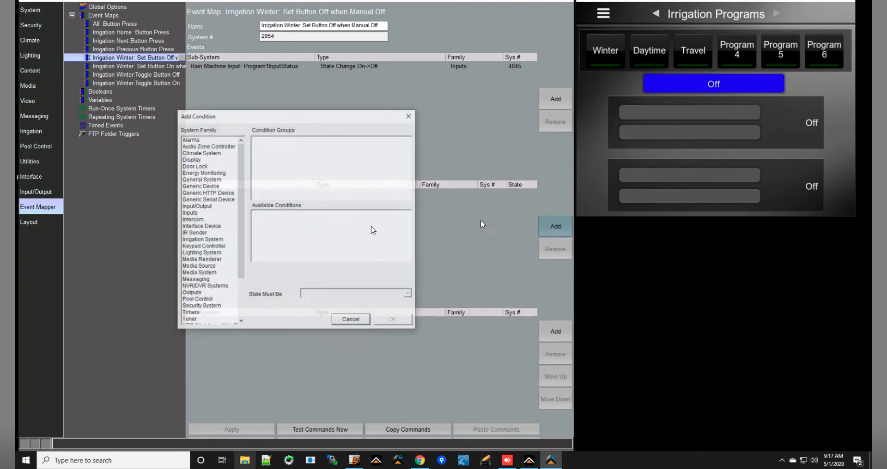
{"action": "left_click", "coordinate": [203, 226]}
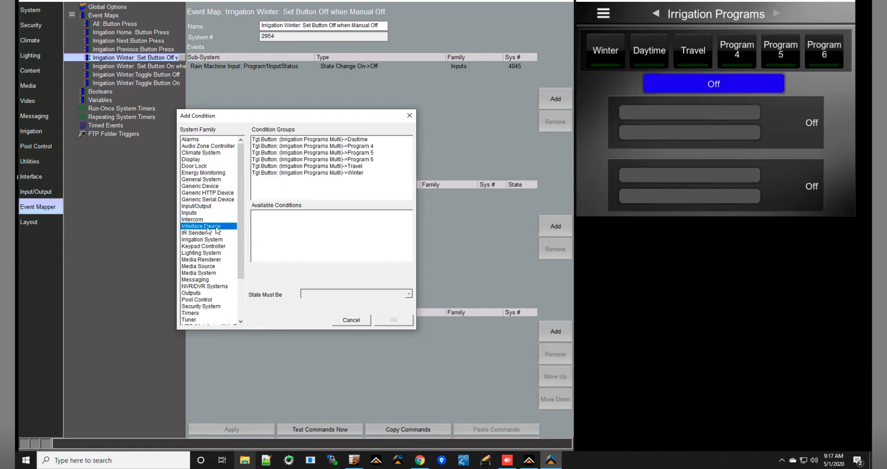
{"action": "left_click", "coordinate": [330, 173]}
{"action": "left_click", "coordinate": [270, 215]}
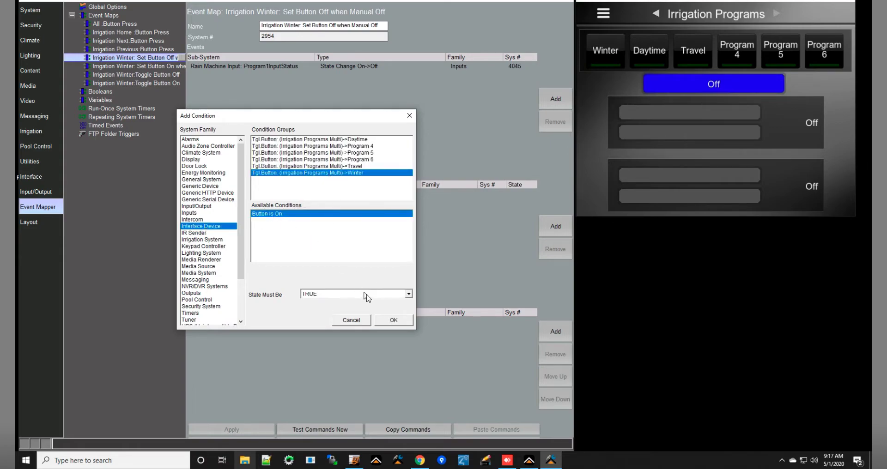
{"action": "left_click", "coordinate": [401, 322]}
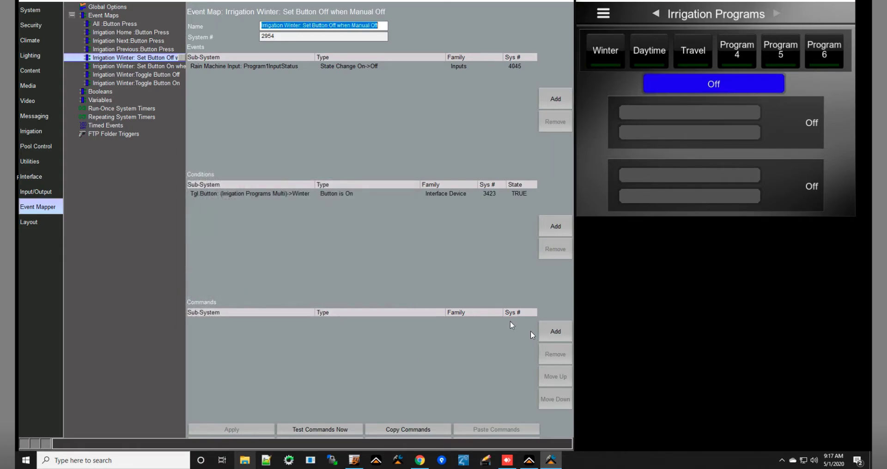
- Add the Set Toggle Button Off command for the Irrigation Programs Multi Winter toggle button
{"action": "left_click", "coordinate": [555, 332]}
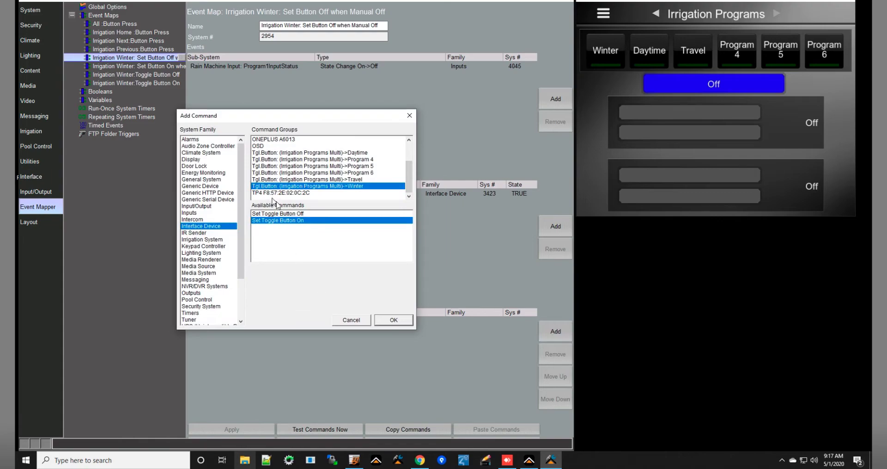
{"action": "left_click", "coordinate": [302, 214]}
{"action": "left_click", "coordinate": [391, 320]}
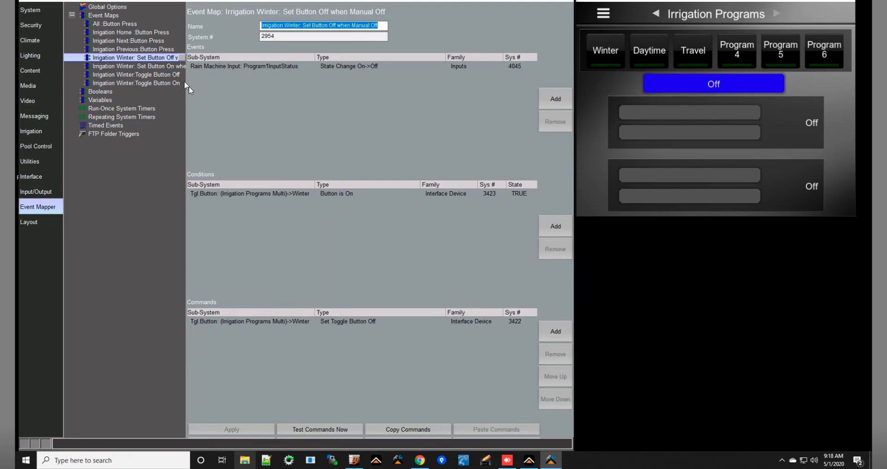
- In the "Irrigation Winter: Set Button On when Manual On" event map, add a Rain Machine Program1InputStatus event with State Change Off->On
{"action": "left_click", "coordinate": [160, 68]}
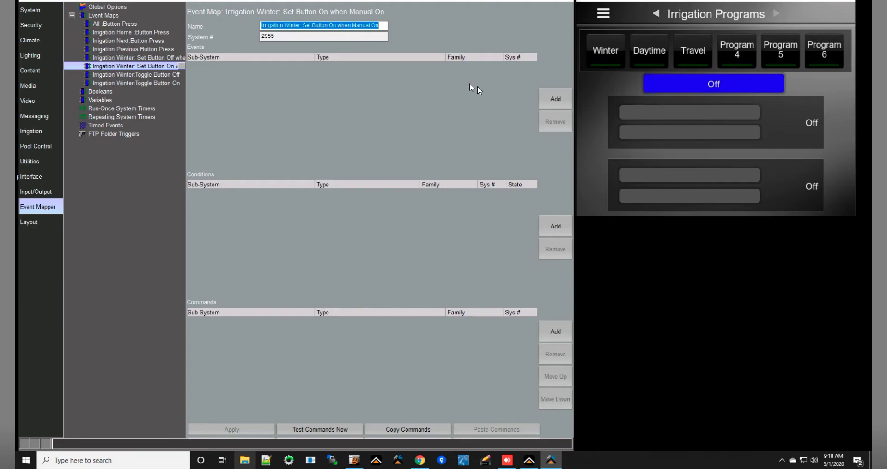
{"action": "left_click", "coordinate": [554, 99]}
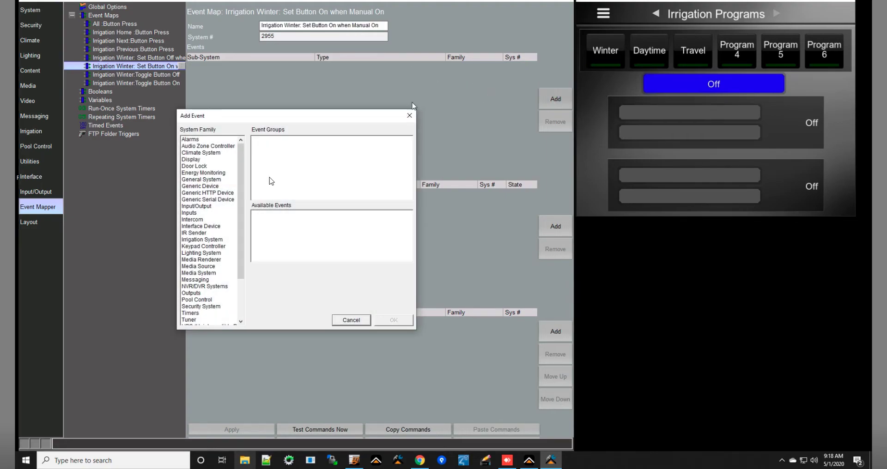
{"action": "left_click", "coordinate": [197, 213]}
{"action": "left_click", "coordinate": [344, 153]}
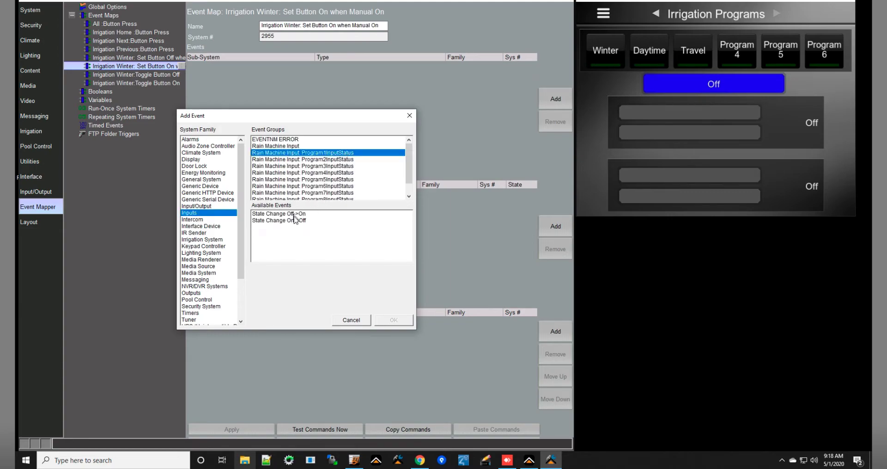
{"action": "left_click", "coordinate": [301, 214]}
{"action": "left_click", "coordinate": [394, 320]}
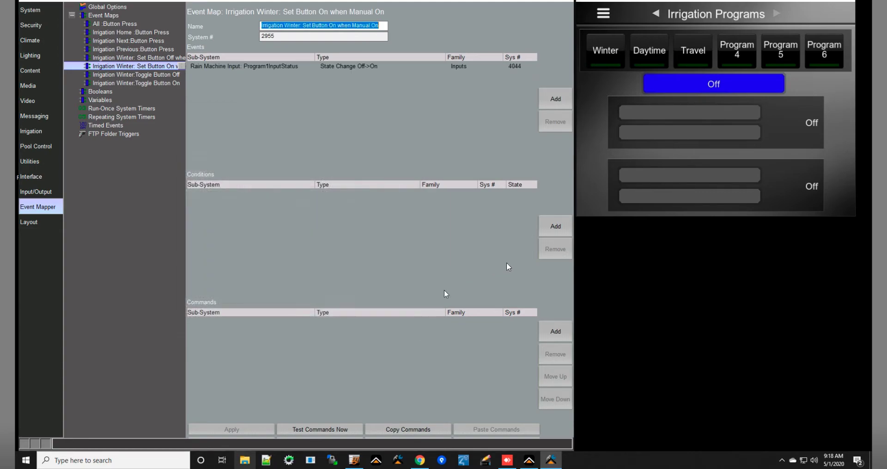
- Add an Interface Device condition to this map using "Button is On" for the Irrigation Programs Multi Winter toggle
{"action": "left_click", "coordinate": [557, 227]}
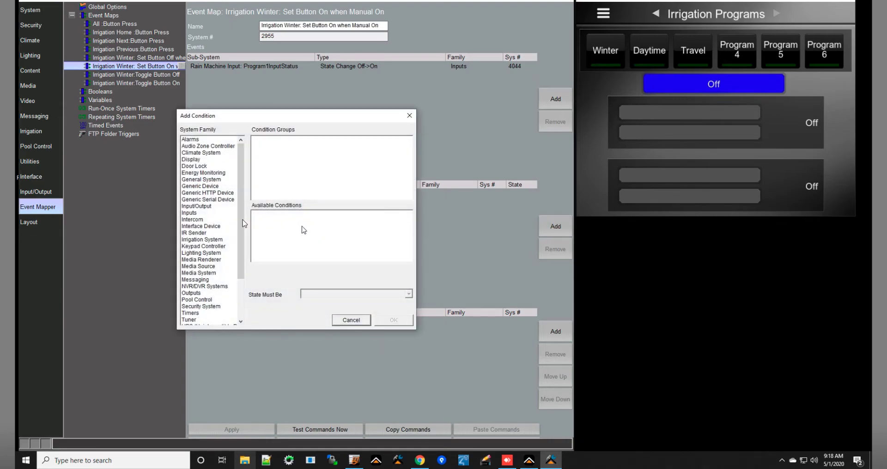
{"action": "left_click", "coordinate": [196, 226]}
{"action": "left_click", "coordinate": [323, 172]}
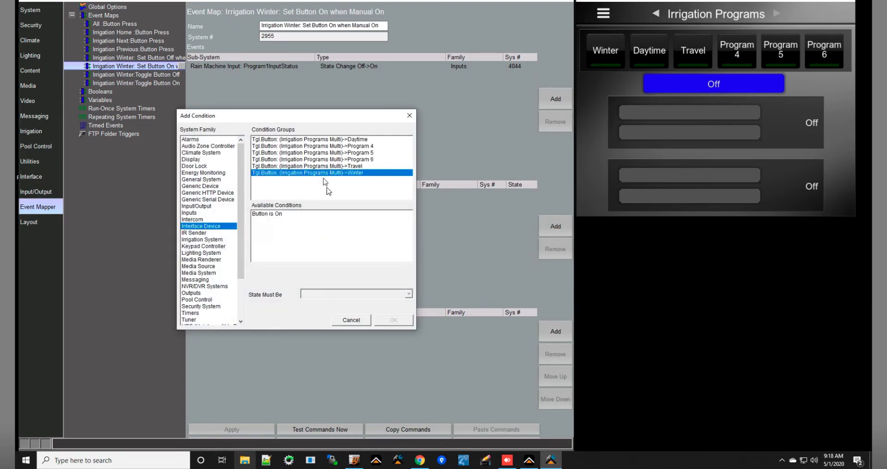
{"action": "left_click", "coordinate": [278, 215]}
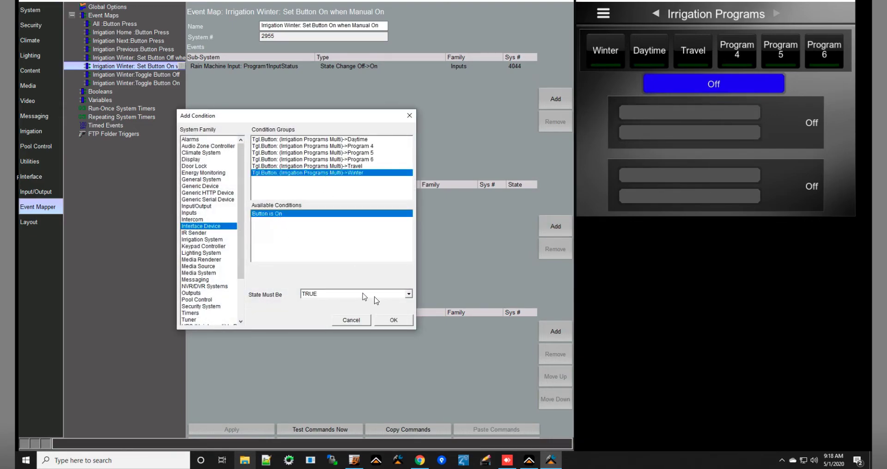
{"action": "left_click", "coordinate": [409, 294]}
{"action": "left_click", "coordinate": [340, 310]}
{"action": "left_click", "coordinate": [393, 320]}
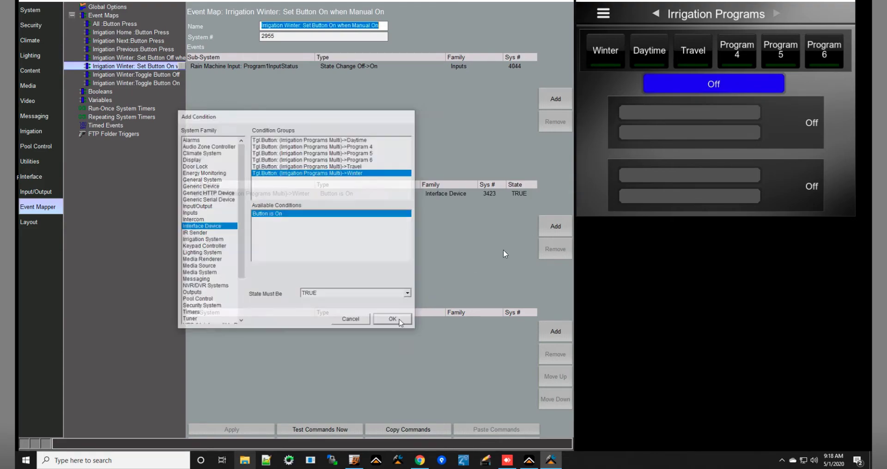
- Edit the Winter "Button is On" condition so its required state is FALSE
{"action": "left_click", "coordinate": [503, 197]}
{"action": "double_click", "coordinate": [510, 197]}
{"action": "left_click", "coordinate": [326, 294]}
{"action": "left_click", "coordinate": [323, 307]}
{"action": "left_click", "coordinate": [394, 320]}
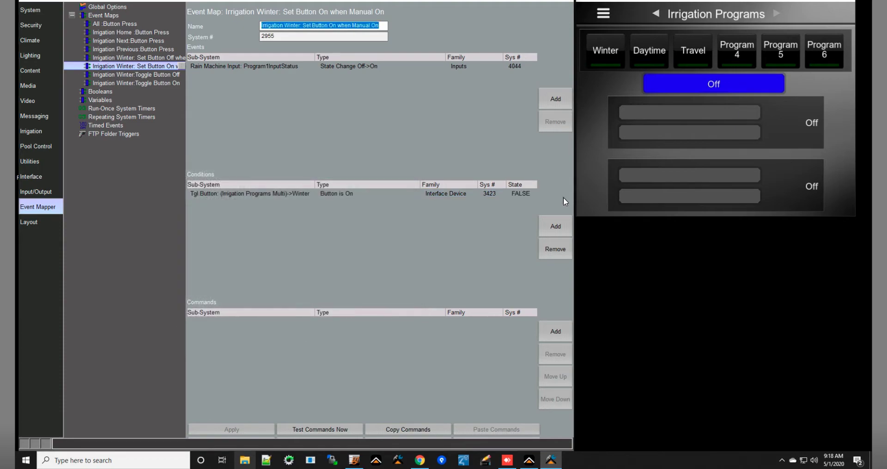
- Add the Set Toggle Button On command for the Irrigation Programs Multi Winter toggle button
{"action": "left_click", "coordinate": [555, 331]}
{"action": "left_click", "coordinate": [279, 221]}
{"action": "left_click", "coordinate": [393, 320]}
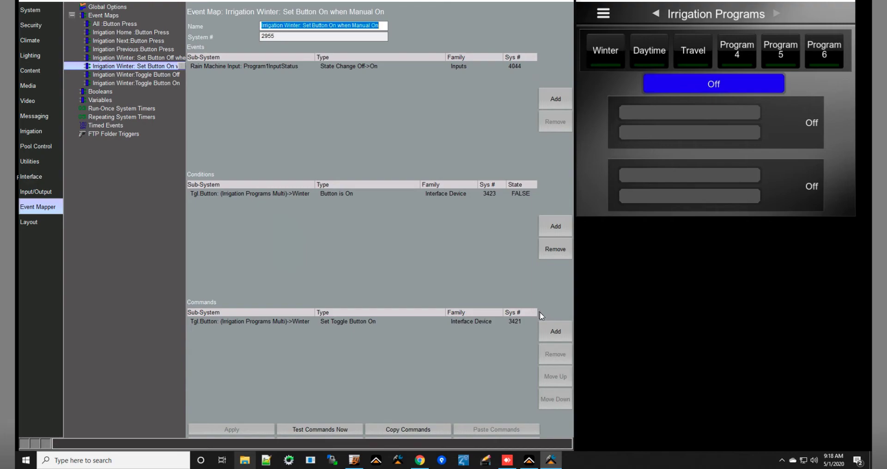
- Test the commands of the Winter Set Button On and Set Button Off event maps, then return to the Set Button On map
{"action": "left_click", "coordinate": [326, 431]}
{"action": "left_click", "coordinate": [165, 57]}
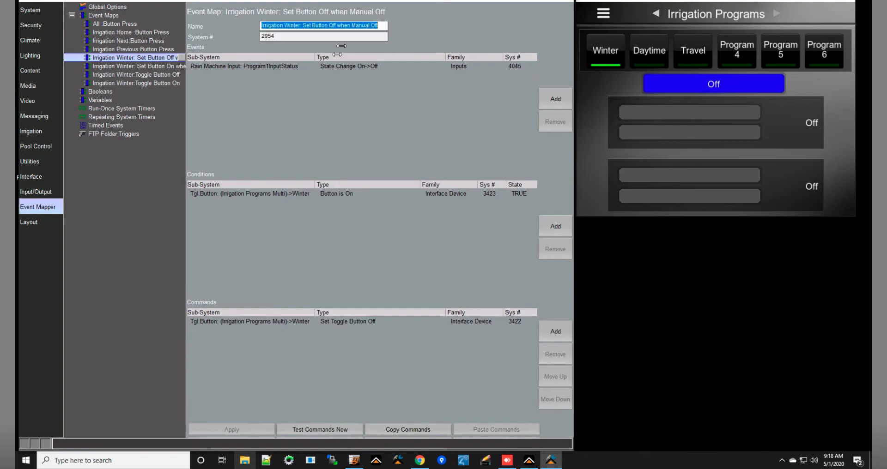
{"action": "left_click", "coordinate": [331, 431]}
{"action": "left_click", "coordinate": [154, 68]}
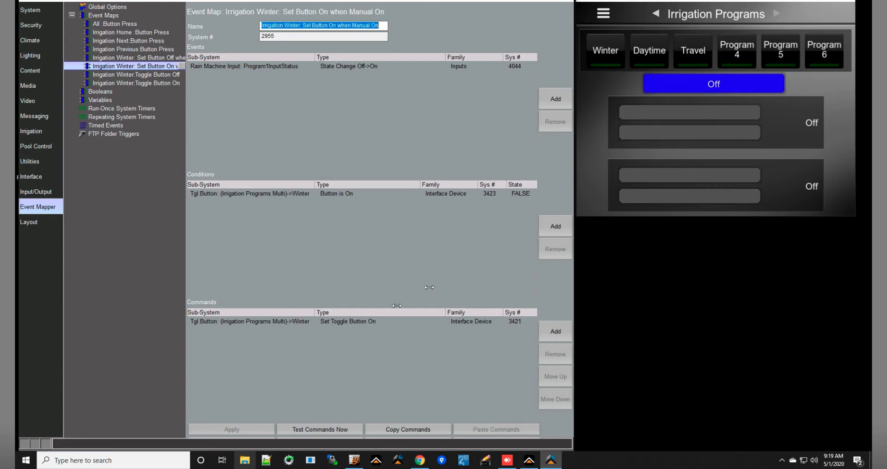
- Switch to the RainMachine web application in Chrome, start the winter schedule program, and return to the irrigation interface
{"action": "left_click", "coordinate": [420, 460]}
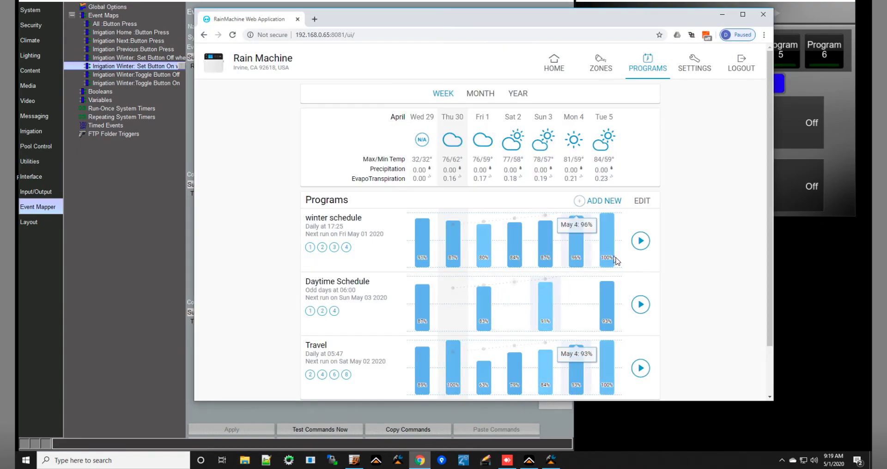
{"action": "left_click", "coordinate": [641, 241]}
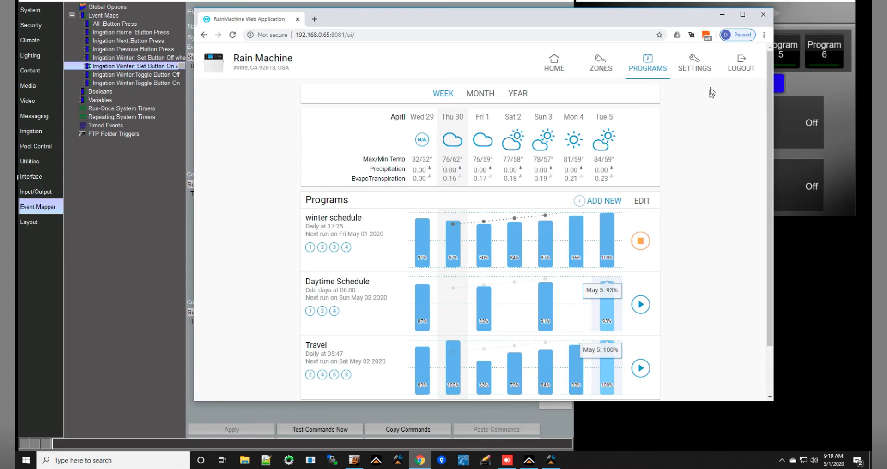
{"action": "left_click", "coordinate": [722, 15]}
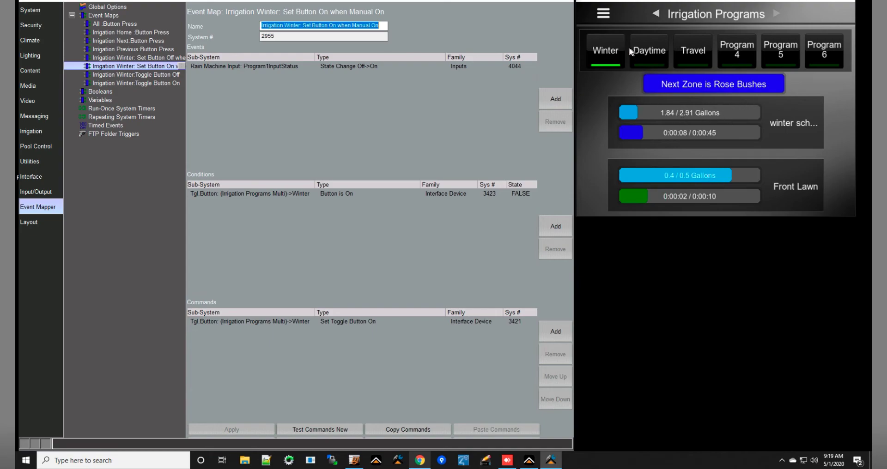
- Stop the running winter schedule in the RainMachine web application and return to the irrigation interface to check the Winter button
{"action": "left_click", "coordinate": [421, 461]}
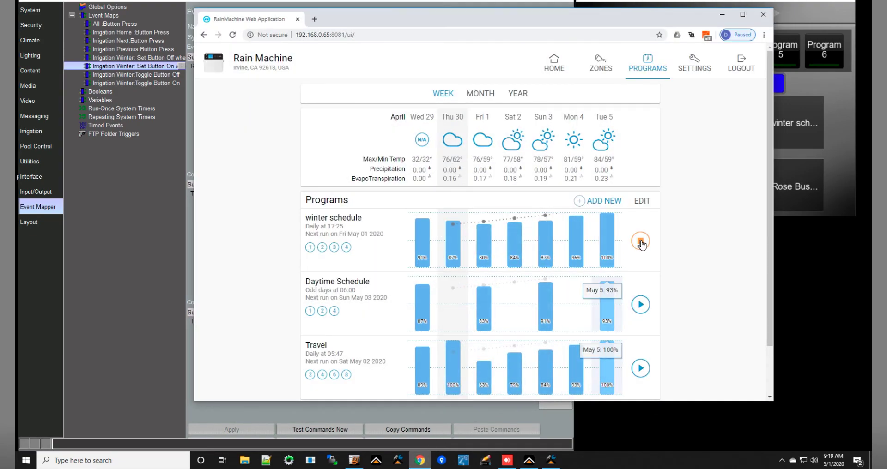
{"action": "left_click", "coordinate": [640, 241]}
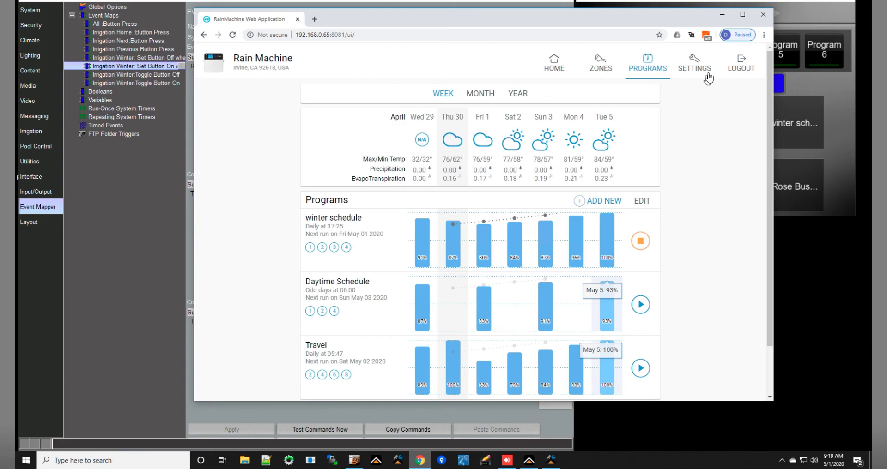
{"action": "left_click", "coordinate": [721, 18]}
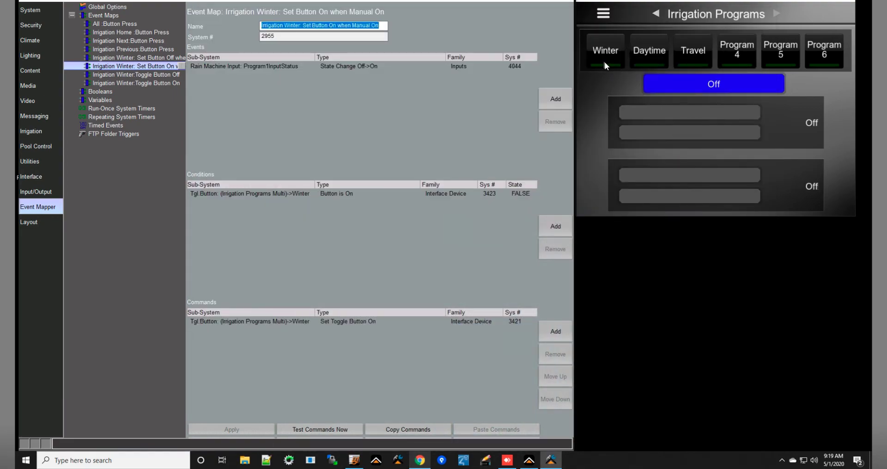